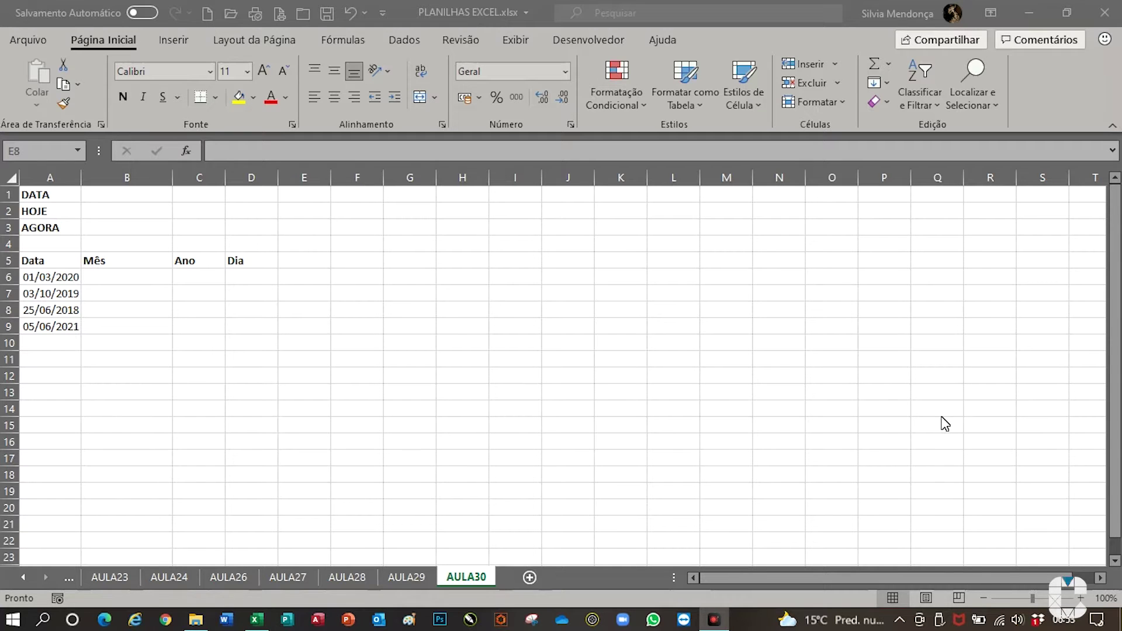
Enter =DATA(2021;5;30) in B1 so it displays 30/05/2021, then check the formula
left_click(113, 197)
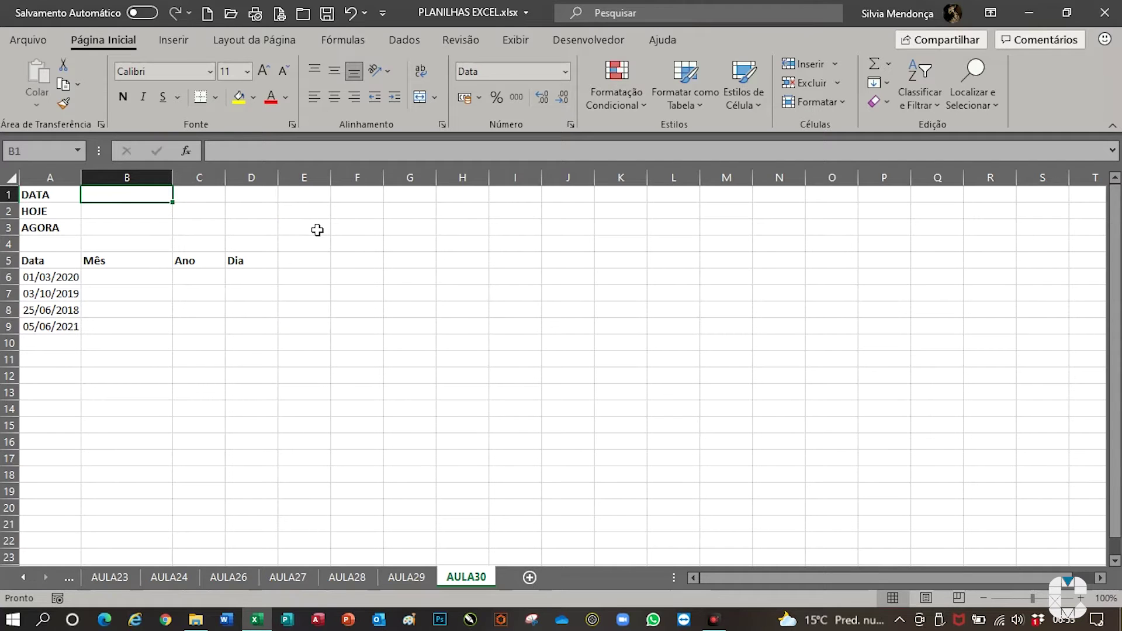
type("=DATA(")
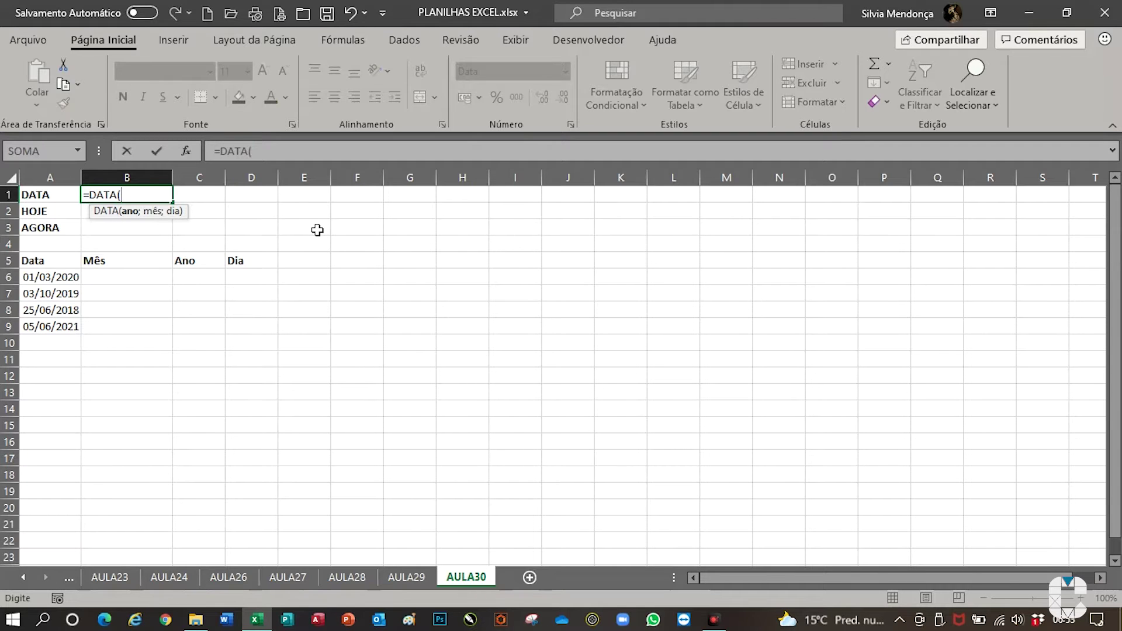
type("2")
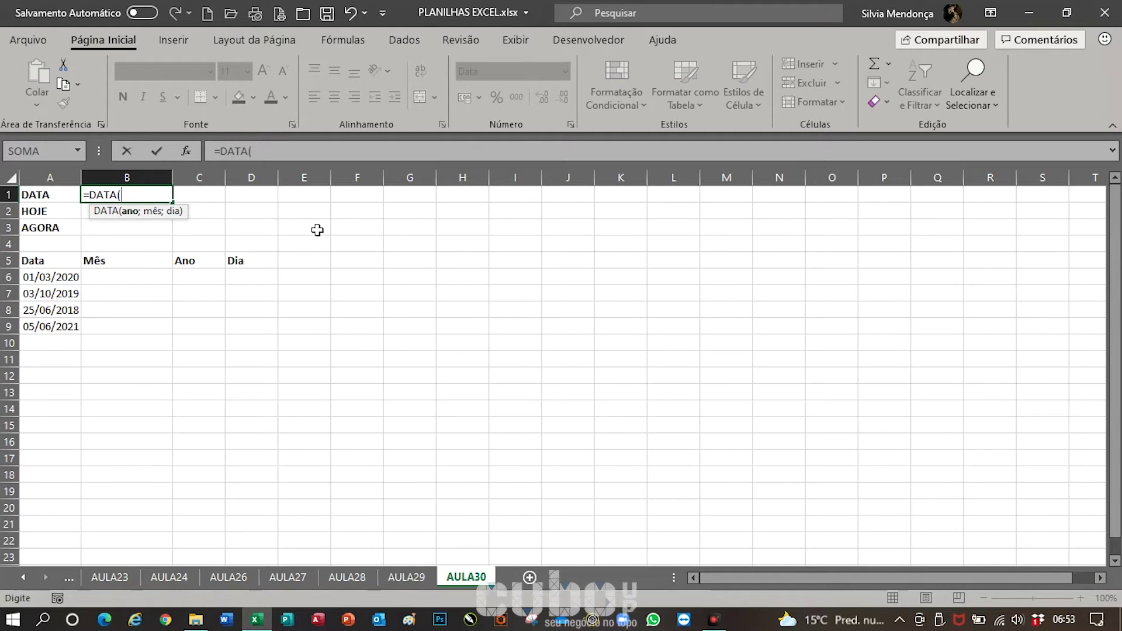
type("021;")
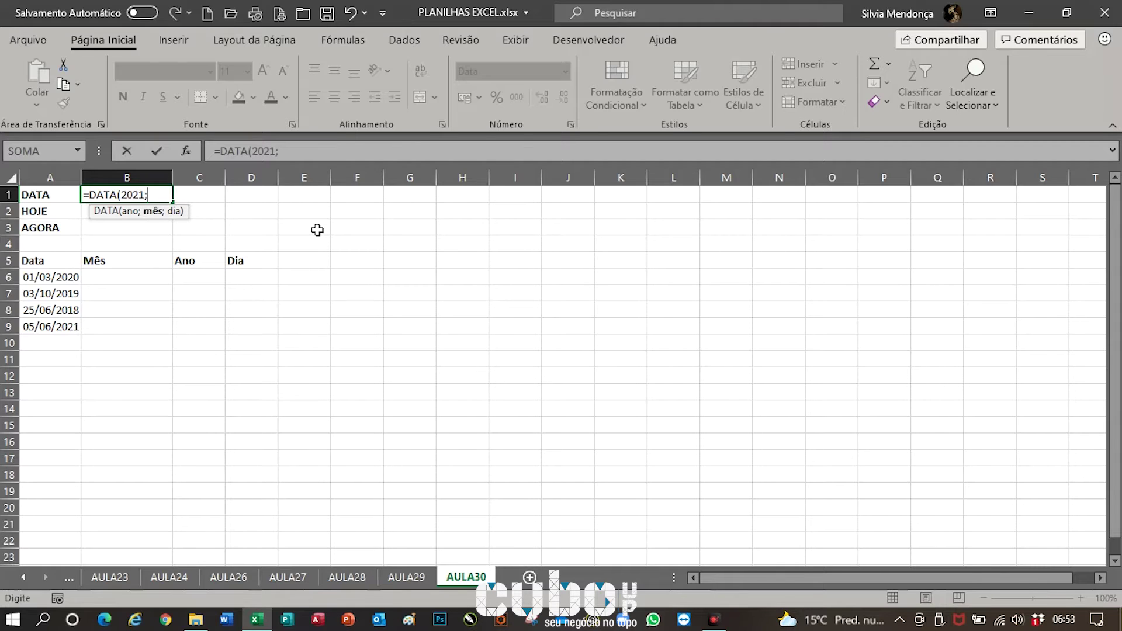
type("30/05")
type(";")
type("30)")
key("Return")
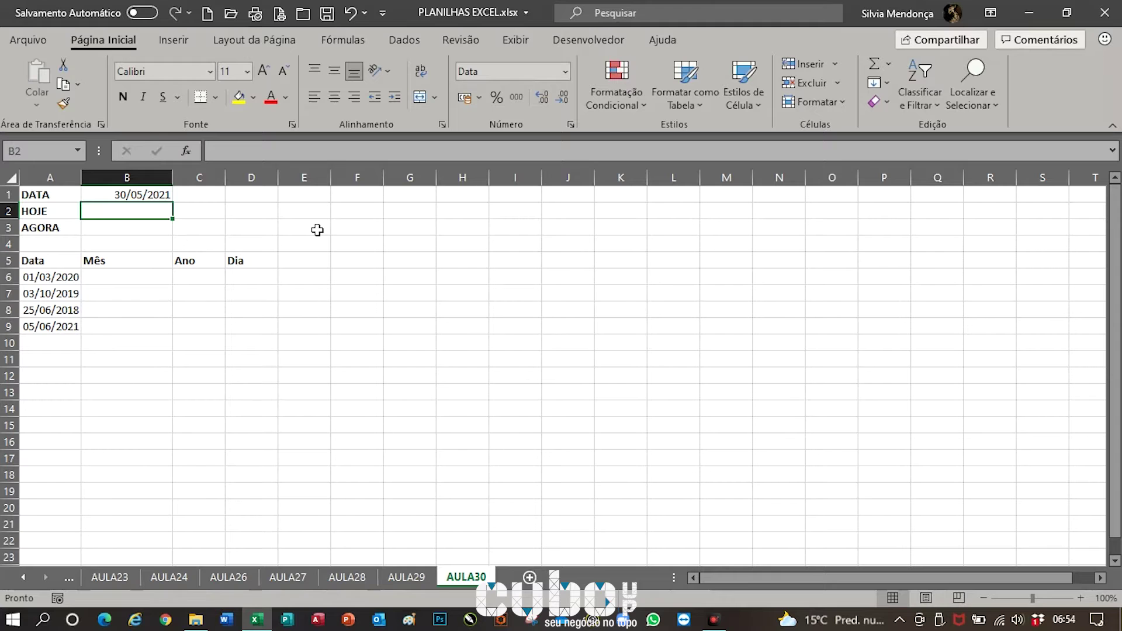
left_click(126, 199)
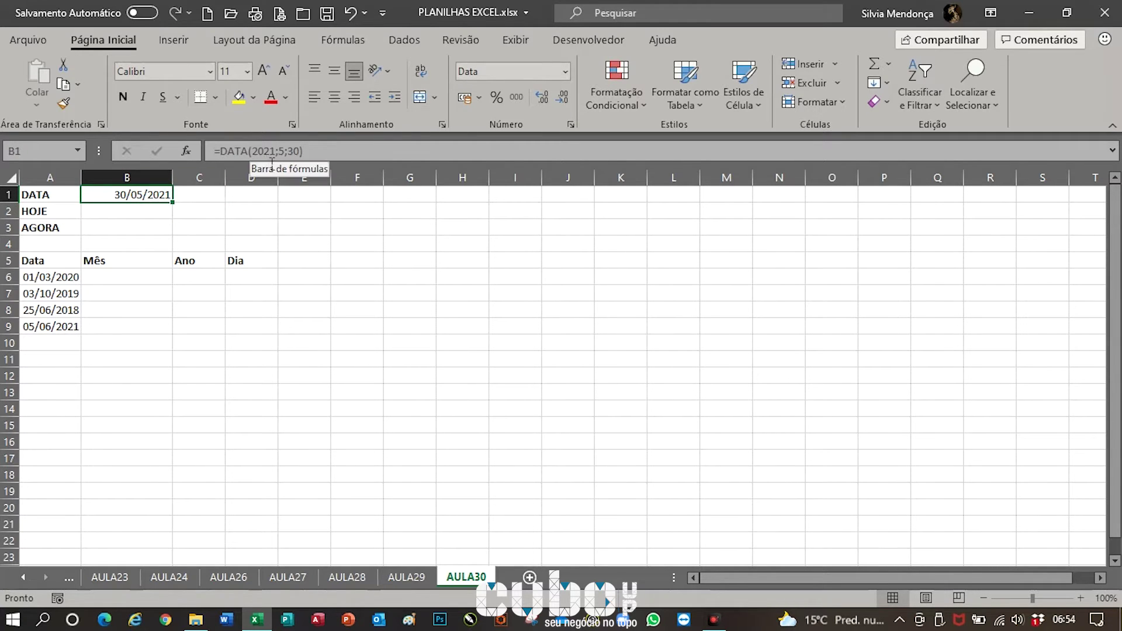
left_click(118, 219)
Enter =HOJE() in B2 to show today's date, 02/06/2021, and check the formula
type("=")
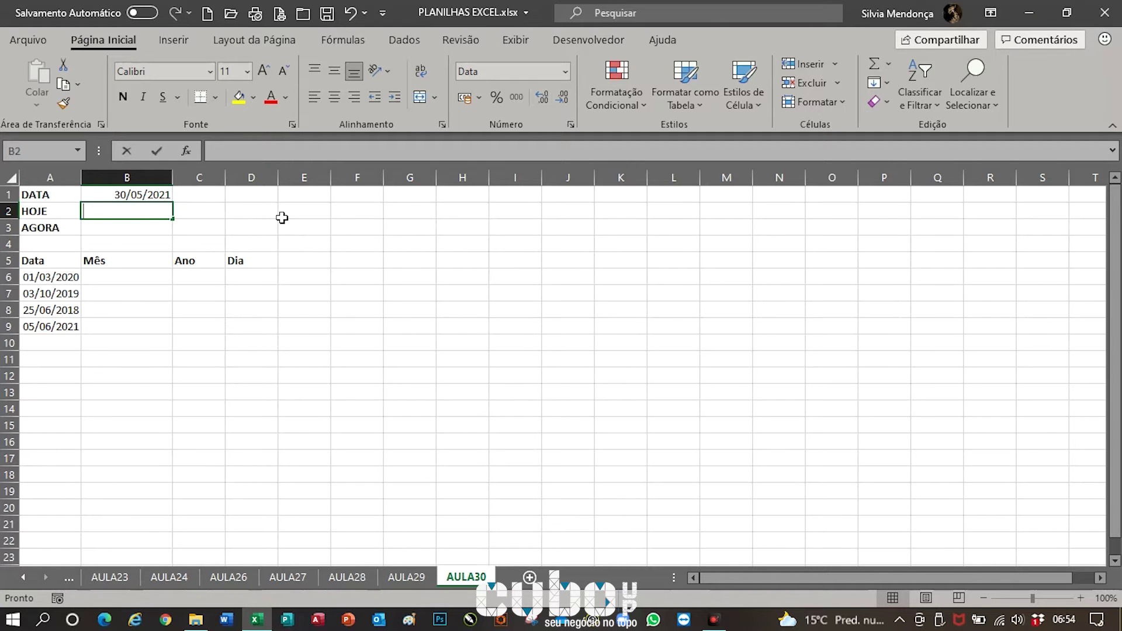
type("HOJE")
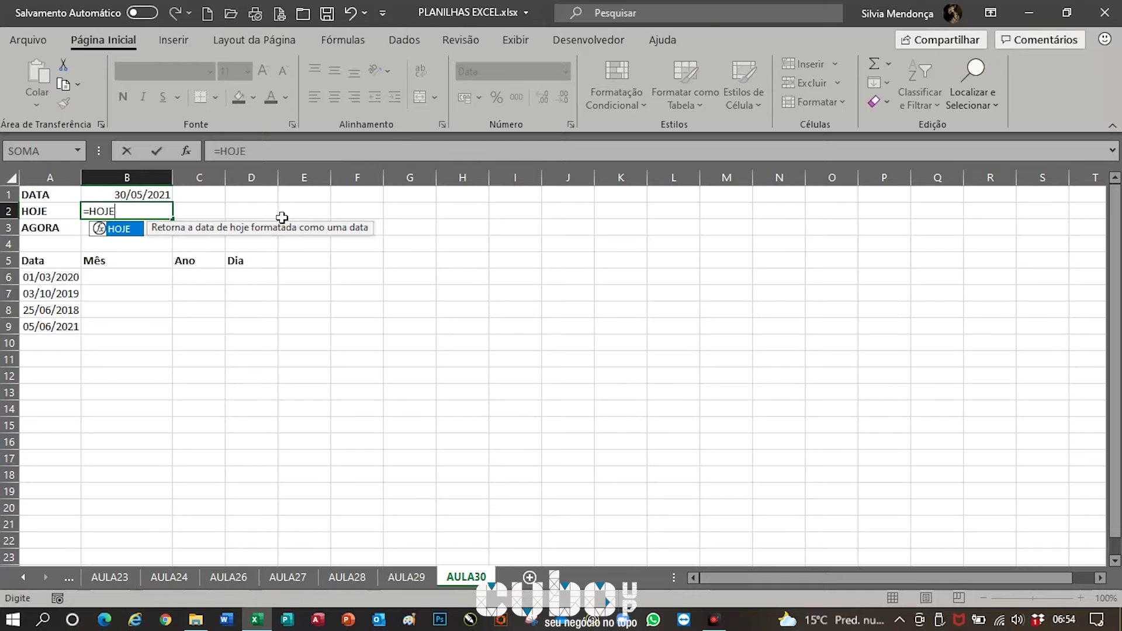
type("(")
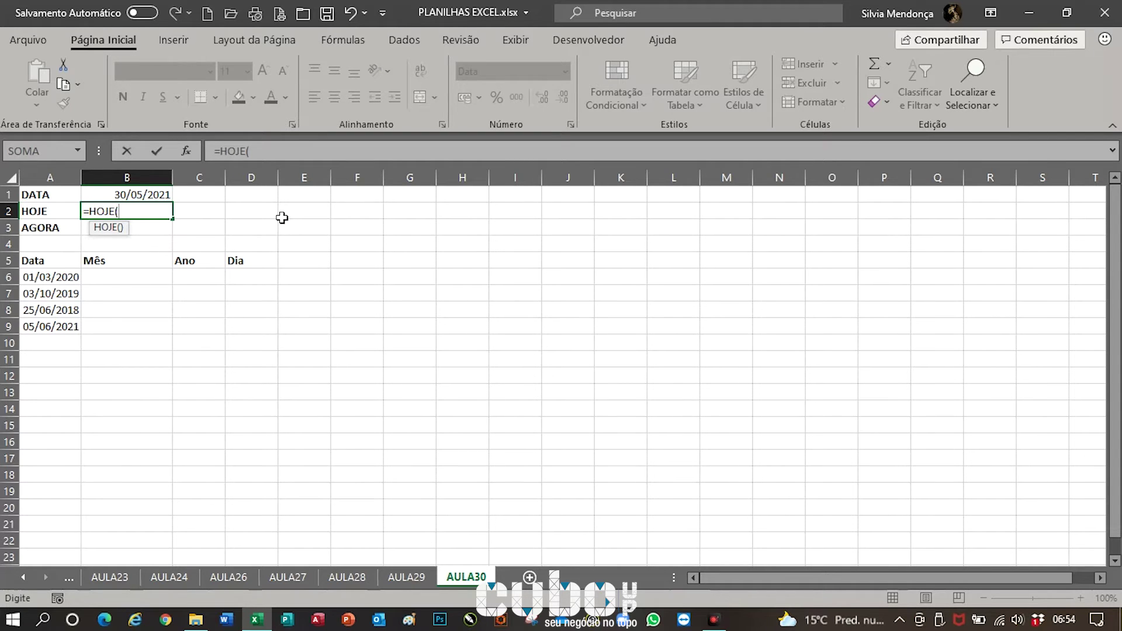
type(")")
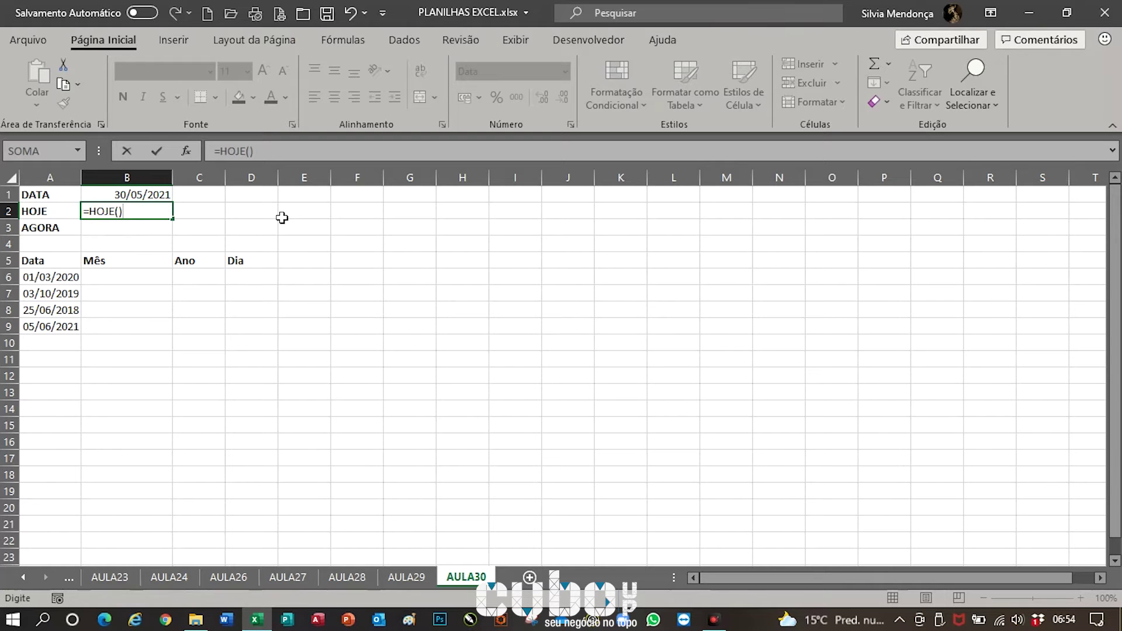
key("Return")
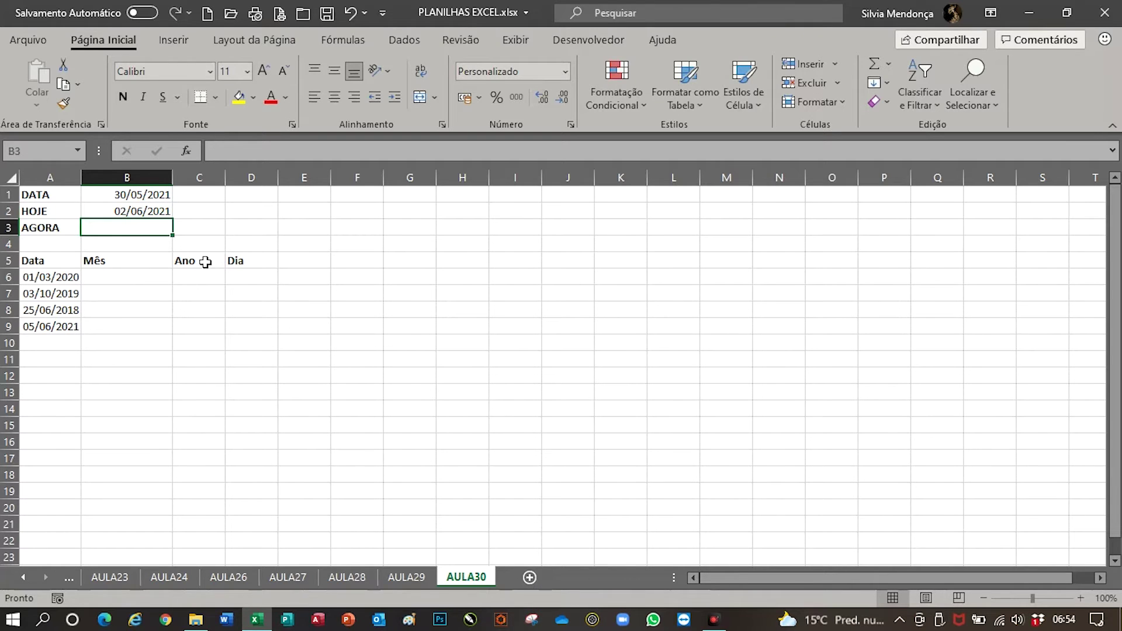
left_click(154, 214)
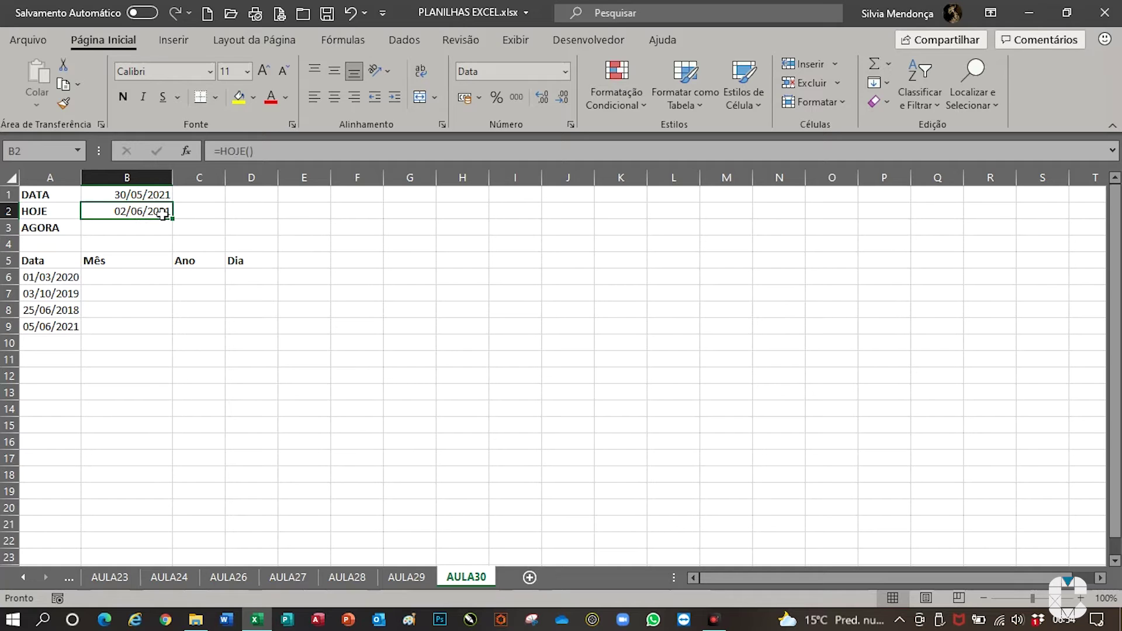
left_click(138, 235)
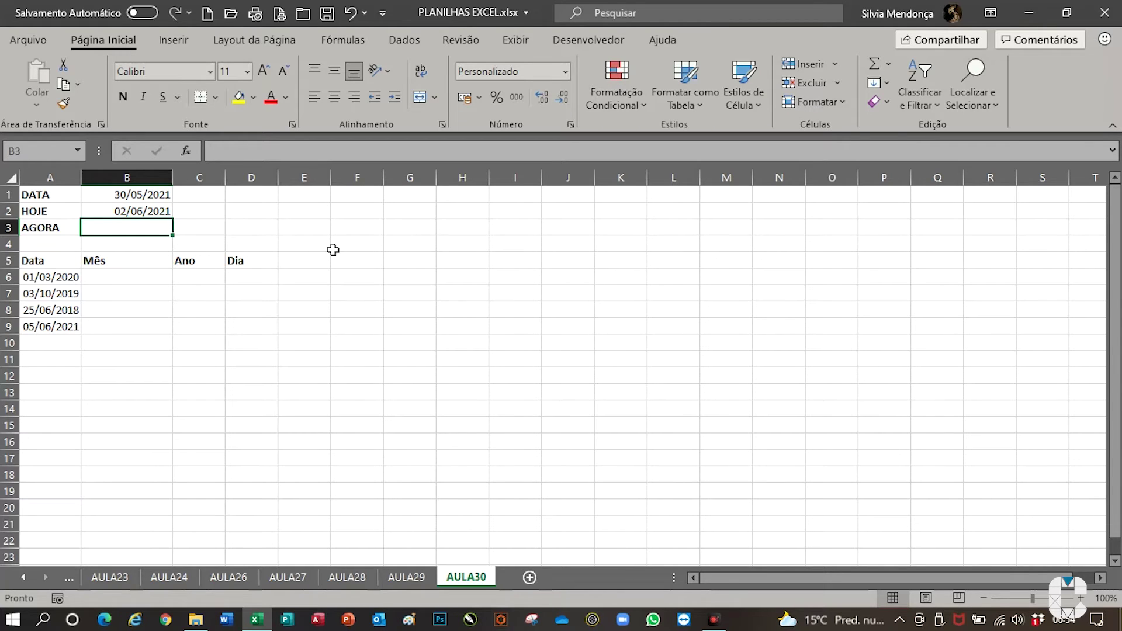
Enter =AGORA() in B3 to show the current date and time, 02/06/2021 06:54
type("=")
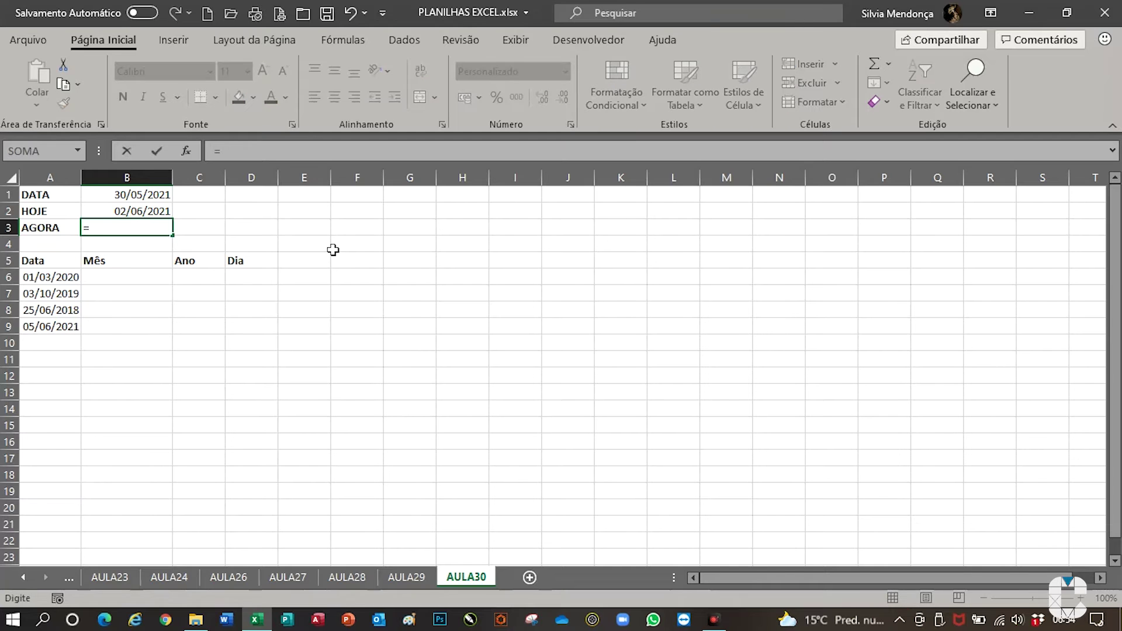
type("AGORA")
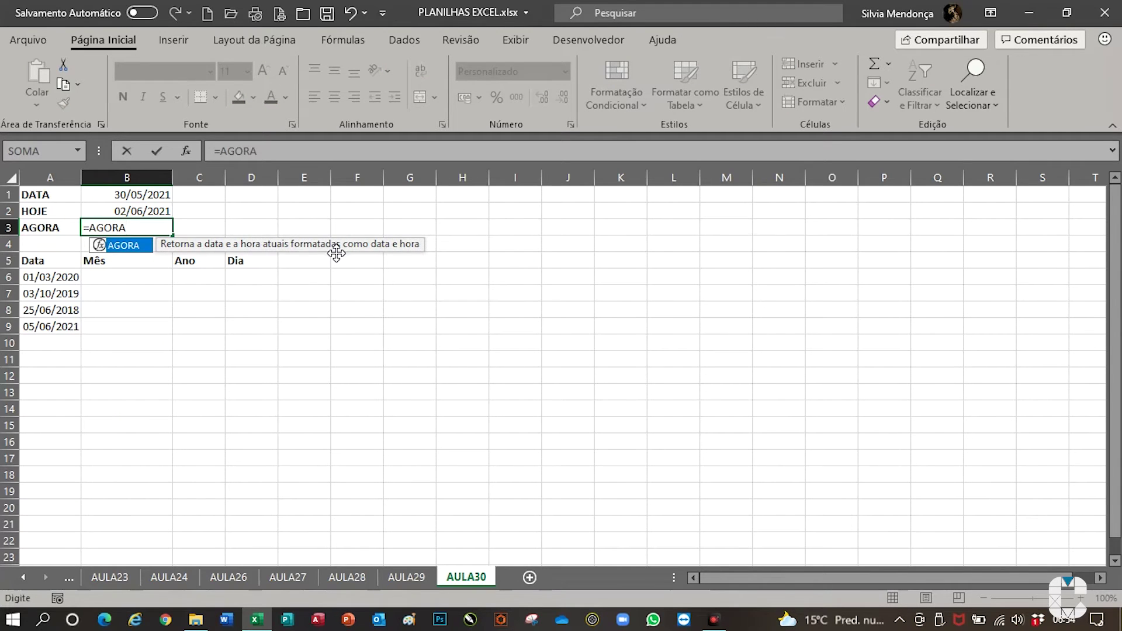
type("(")
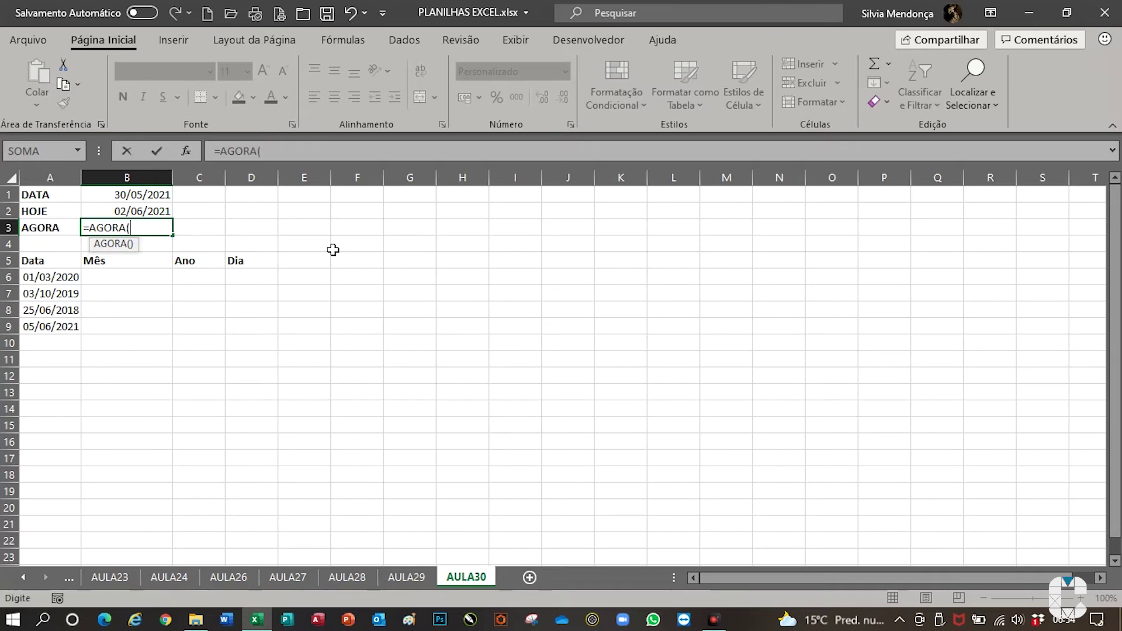
type(")")
key("Return")
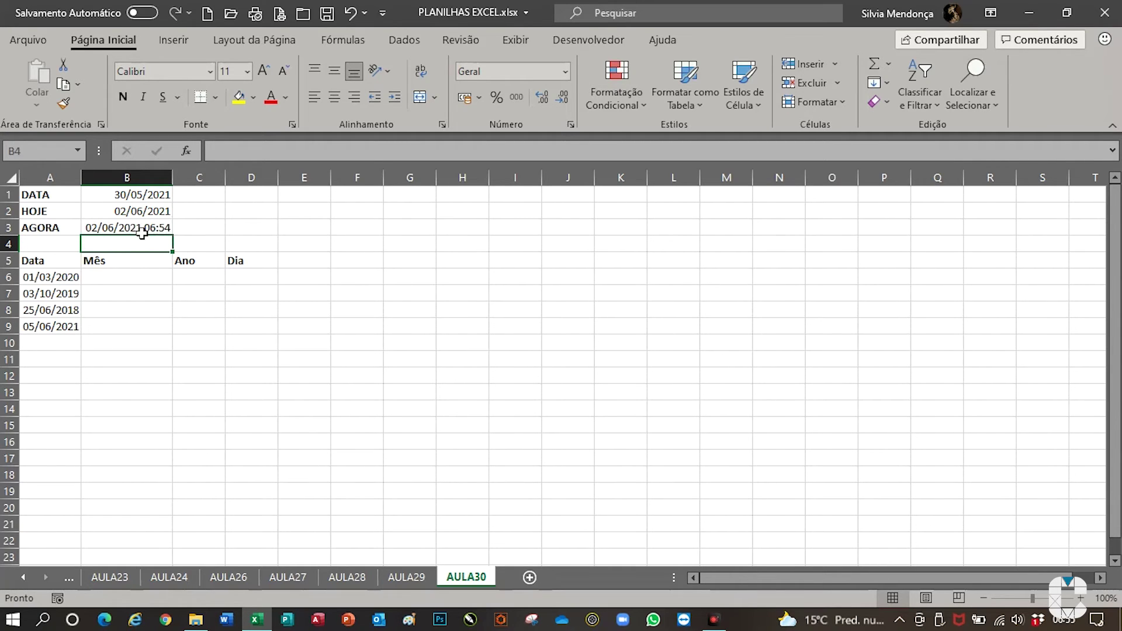
Enter =MÊS(A6) in B6 and fill it down to B9, giving months 3, 10, 6, 6
left_click(124, 279)
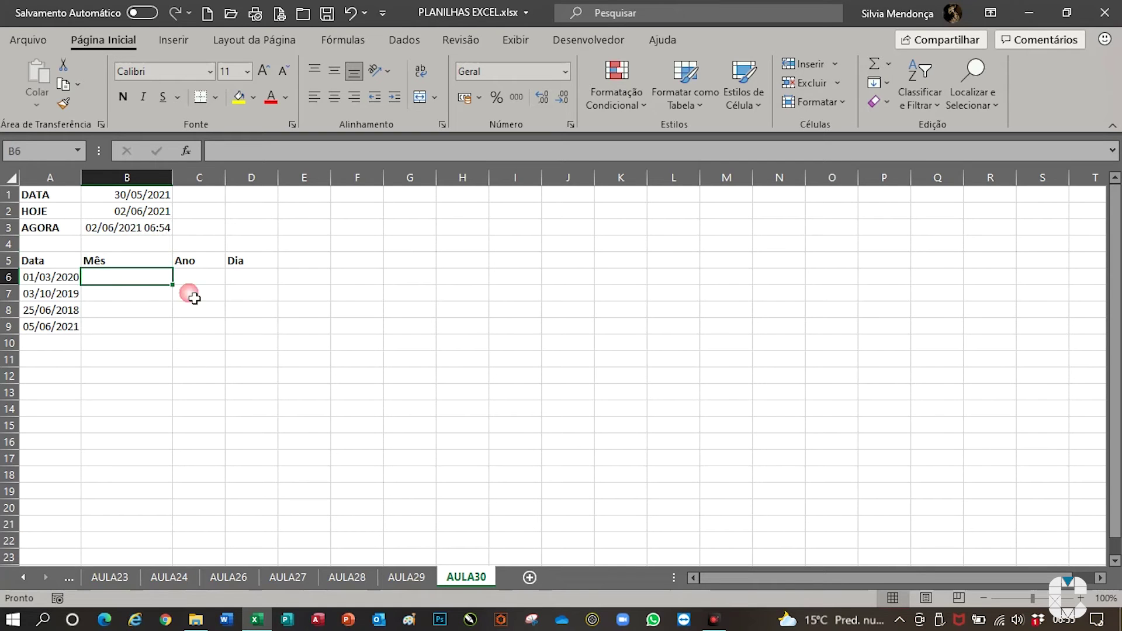
type("=")
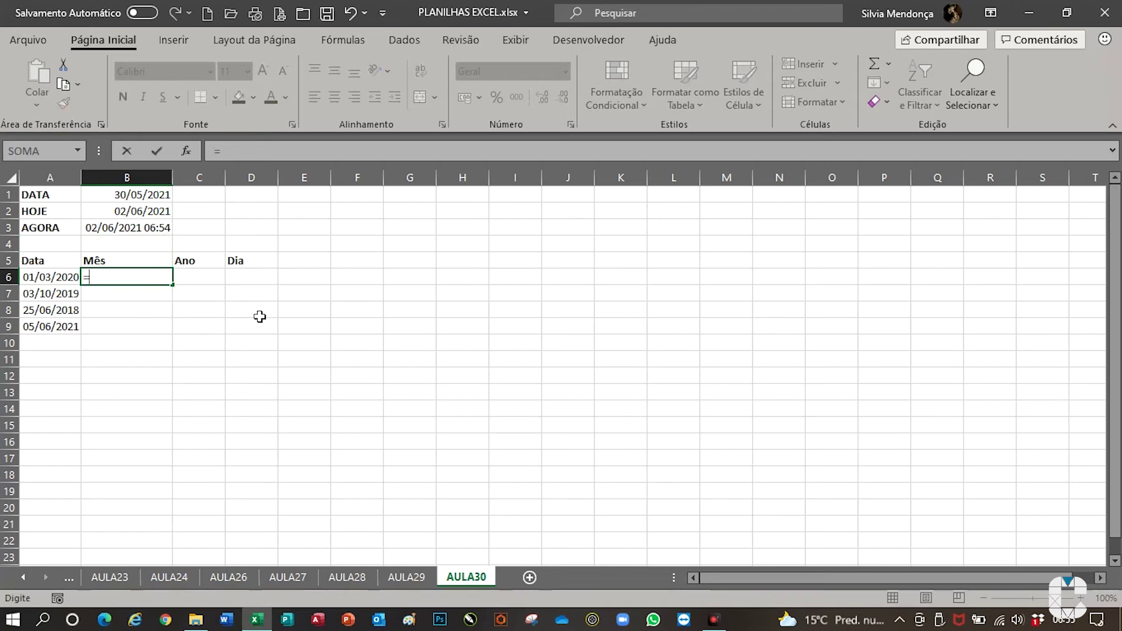
type("MÊS(")
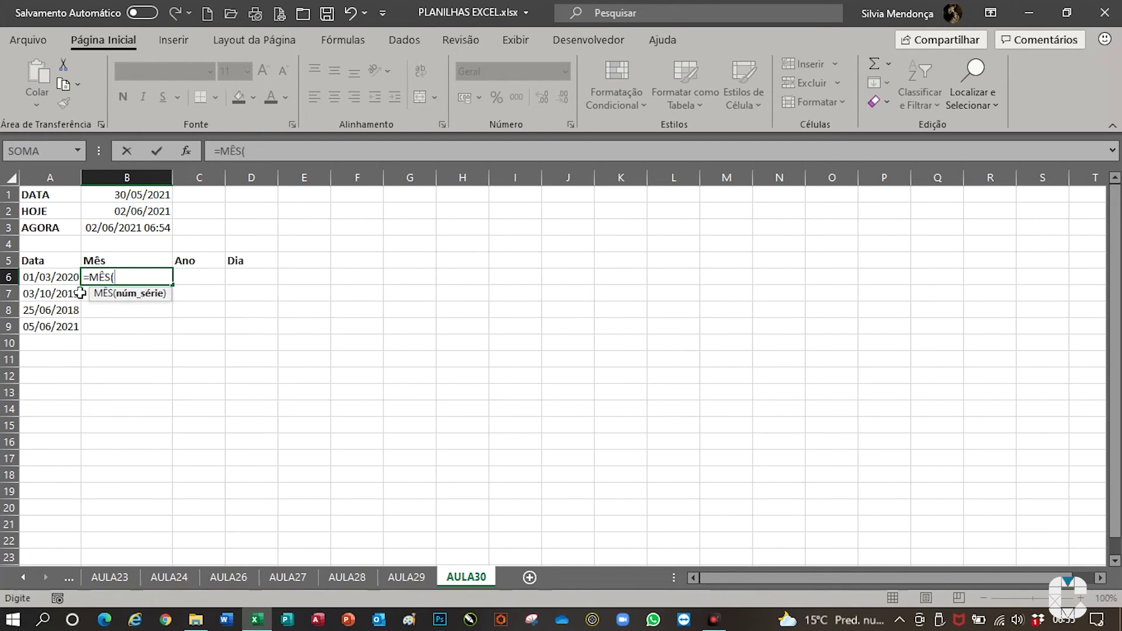
left_click(49, 282)
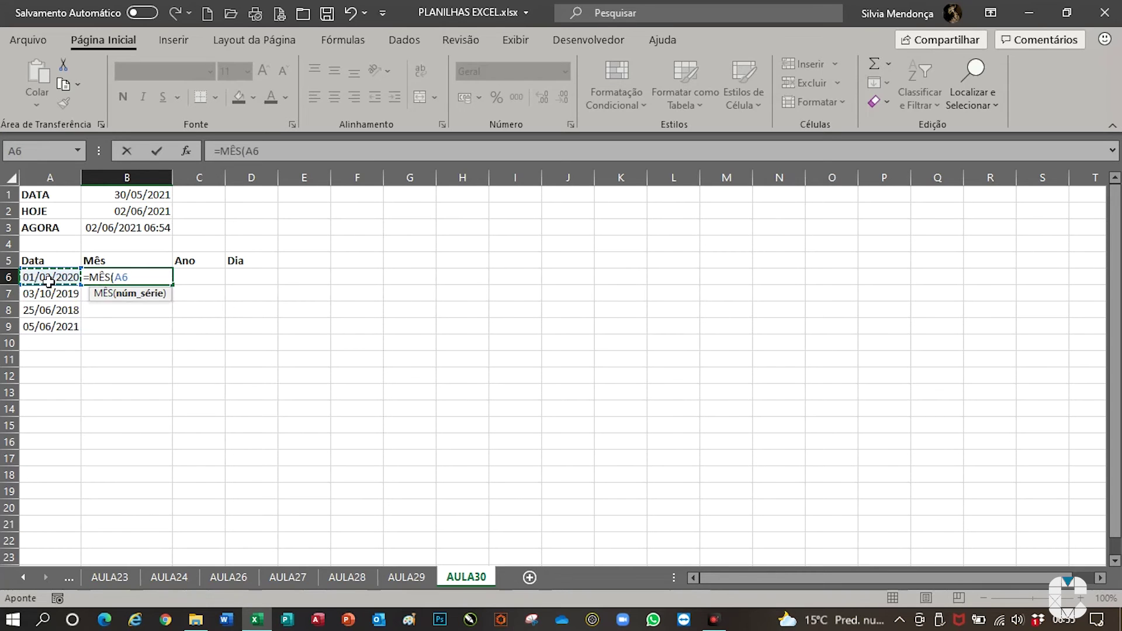
type(")")
key("Return")
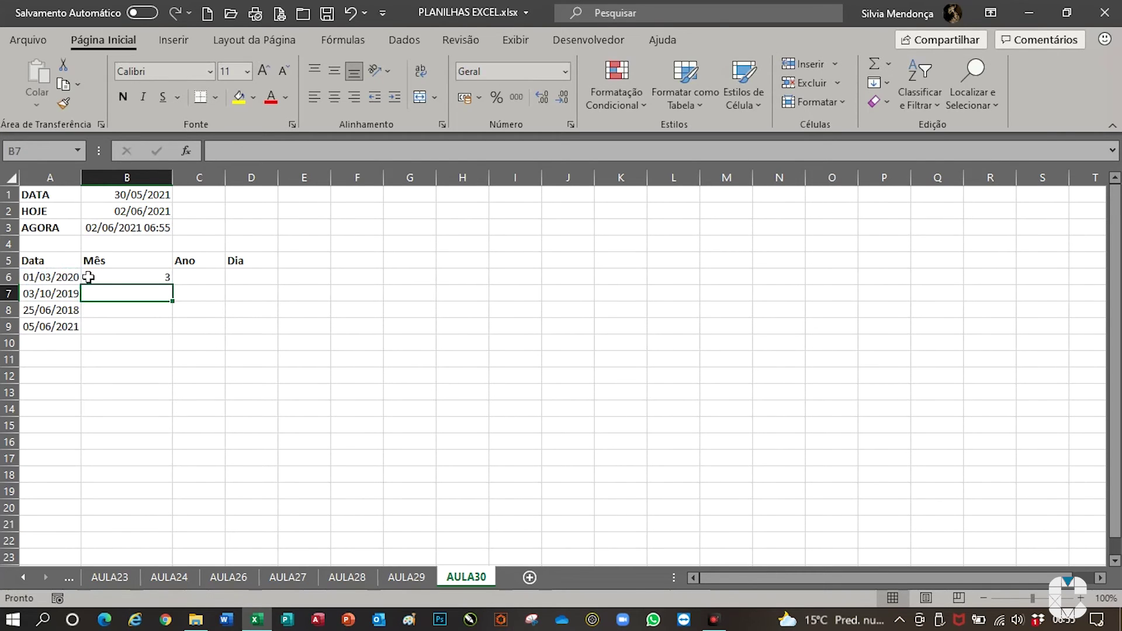
left_click(125, 278)
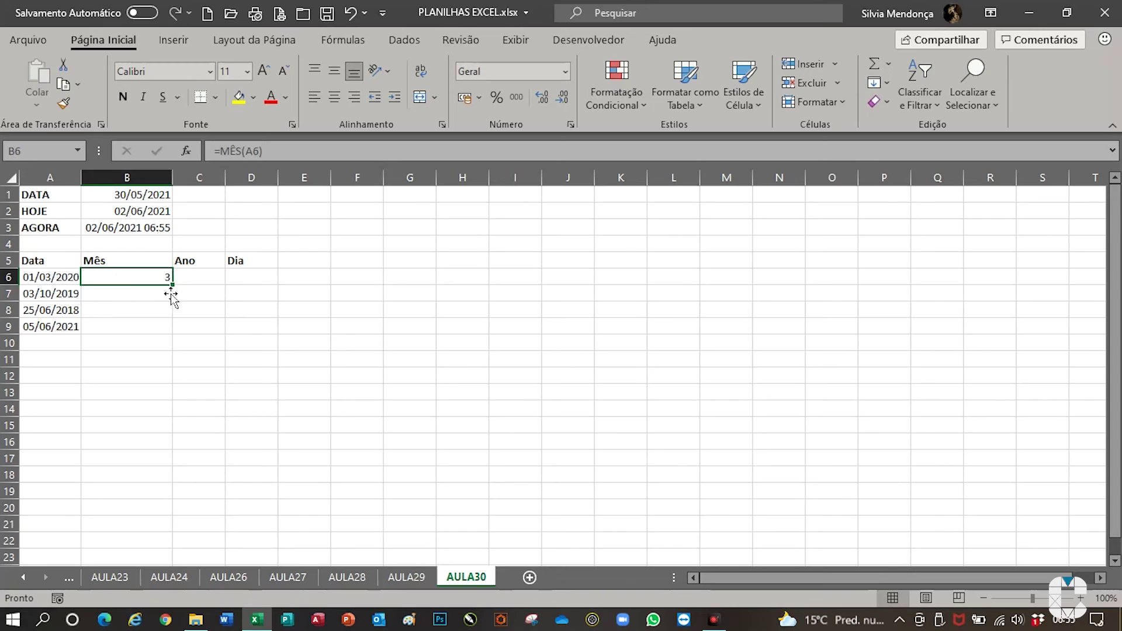
left_click_drag(176, 287, 174, 336)
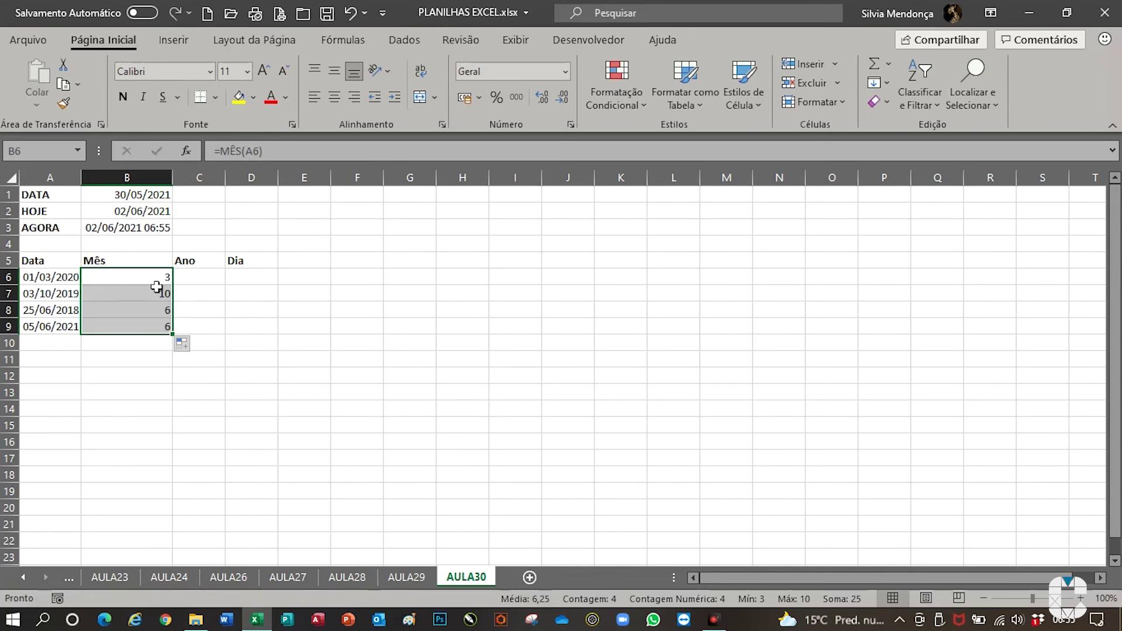
left_click(194, 277)
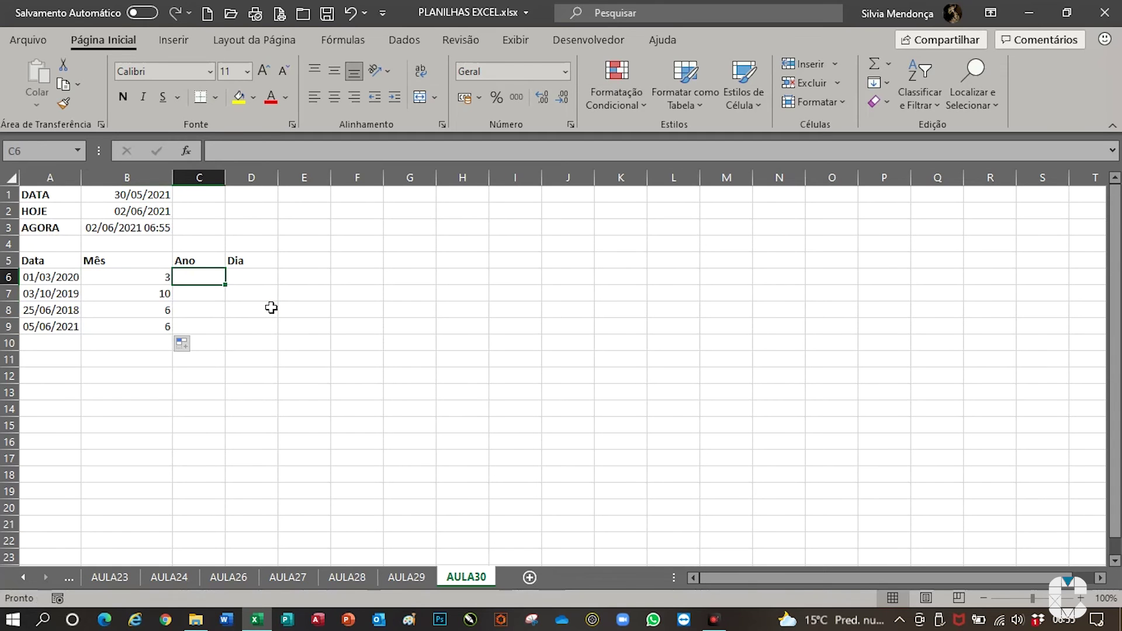
Enter =ANO(A6) in C6 and fill it down to C9, giving years 2020, 2019, 2018, 2021
type("=ANO")
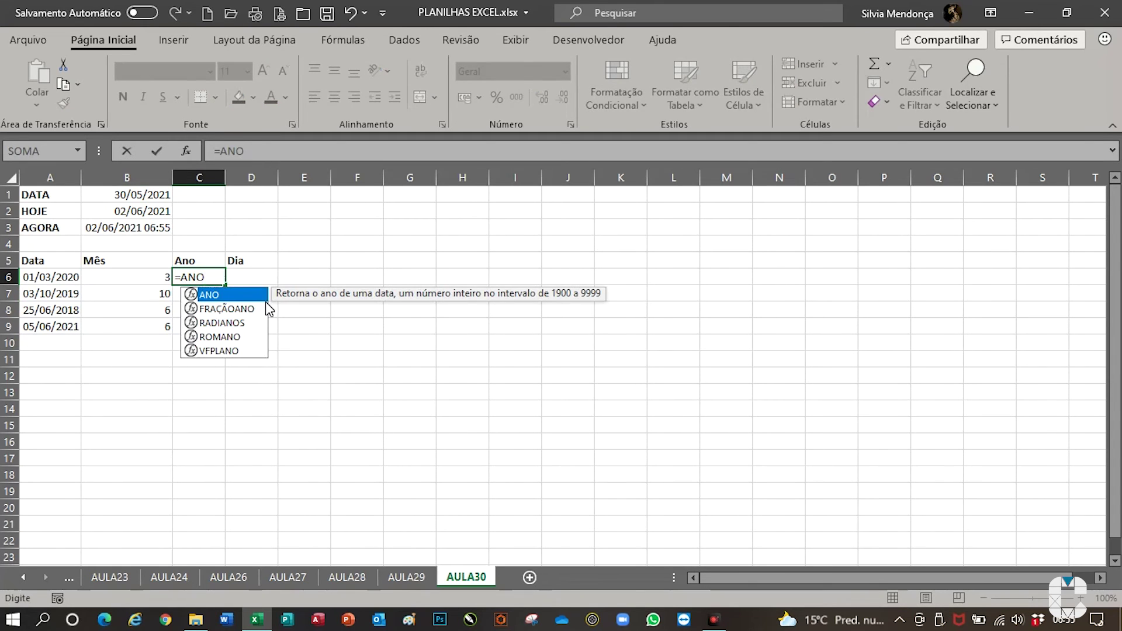
type("(")
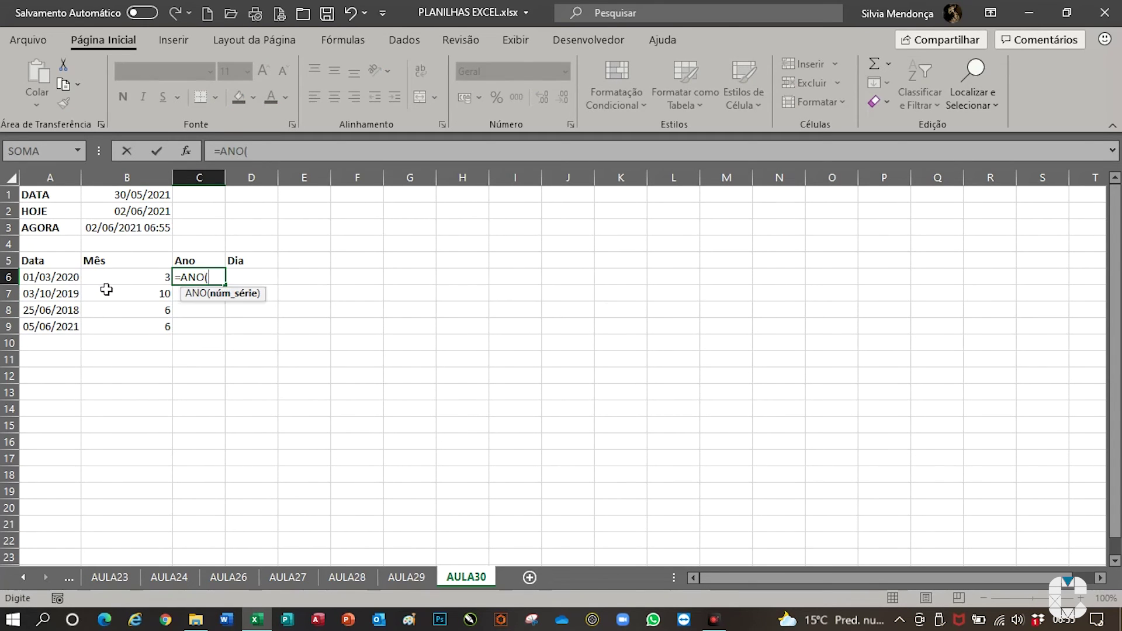
left_click(73, 284)
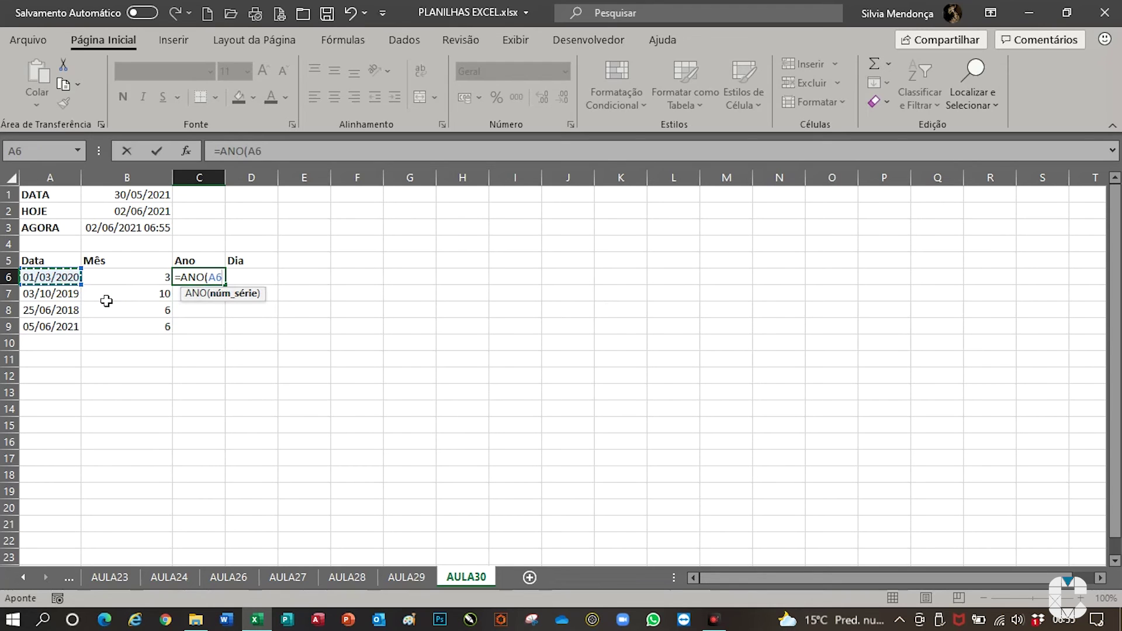
type(")")
key("Return")
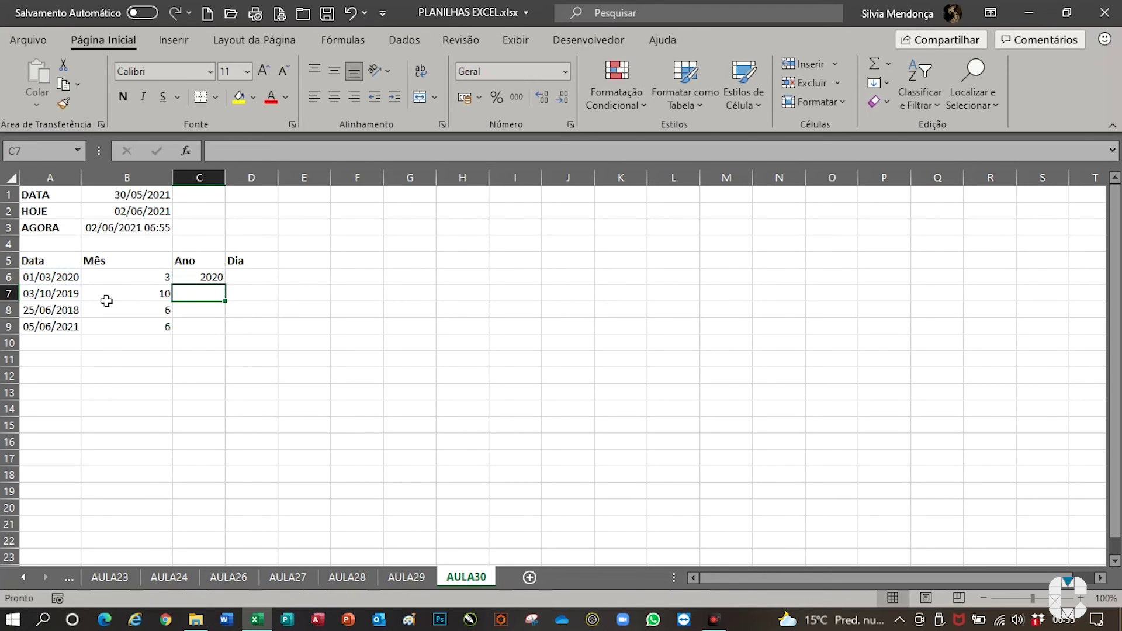
left_click(220, 281)
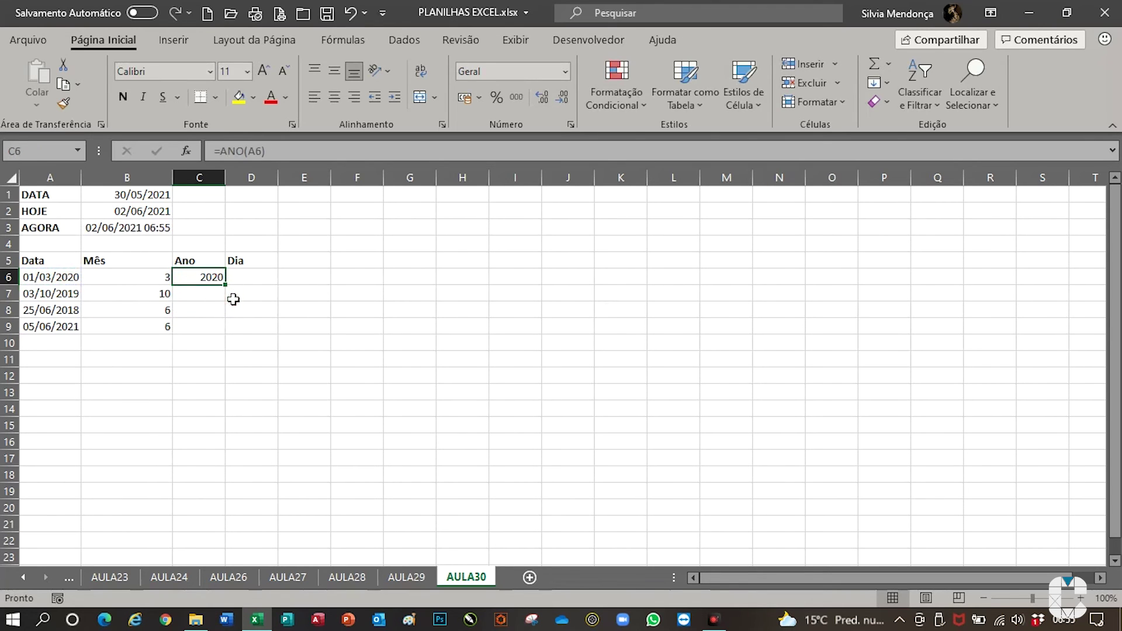
left_click_drag(234, 292, 231, 338)
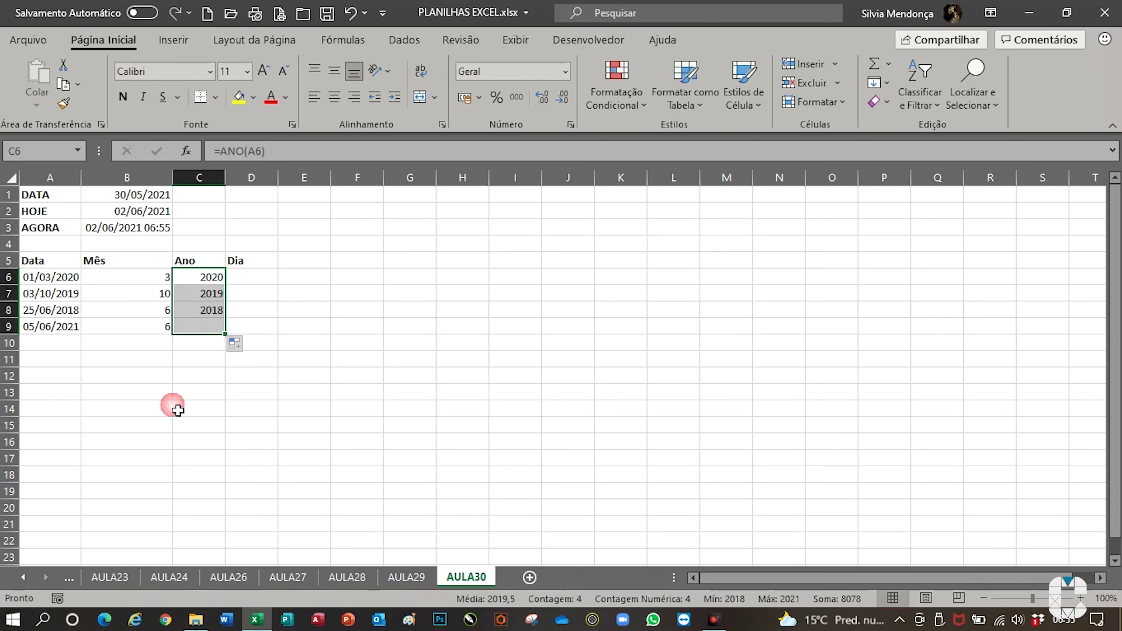
Enter =DIA(A6) in D6 and fill it down to D9, giving days 1, 3, 25, 5
left_click(254, 281)
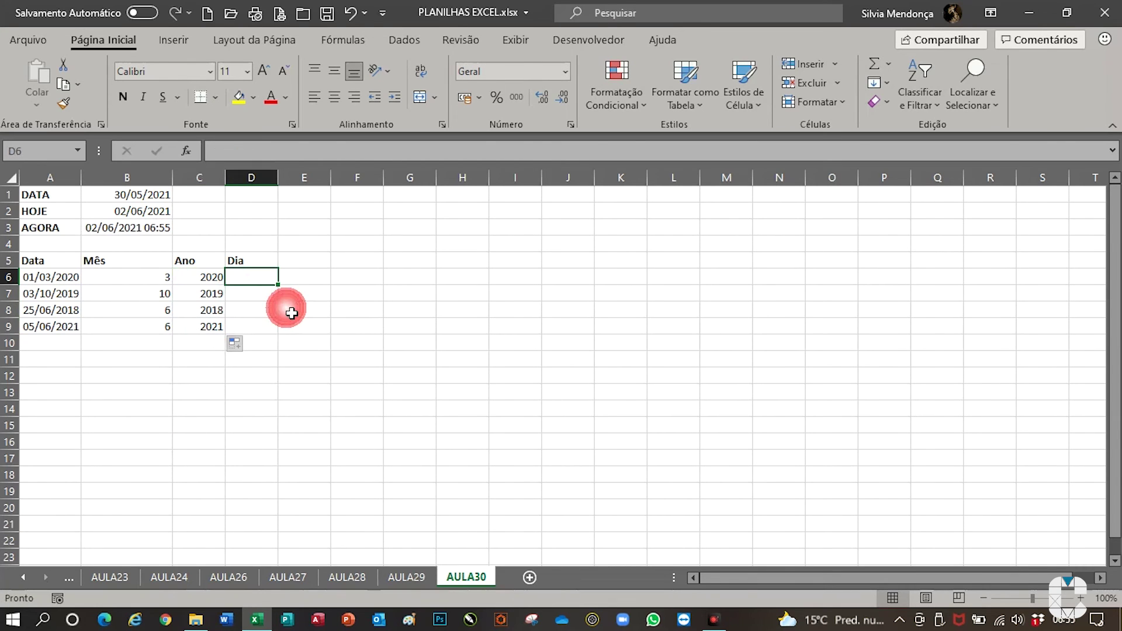
type("=DIA")
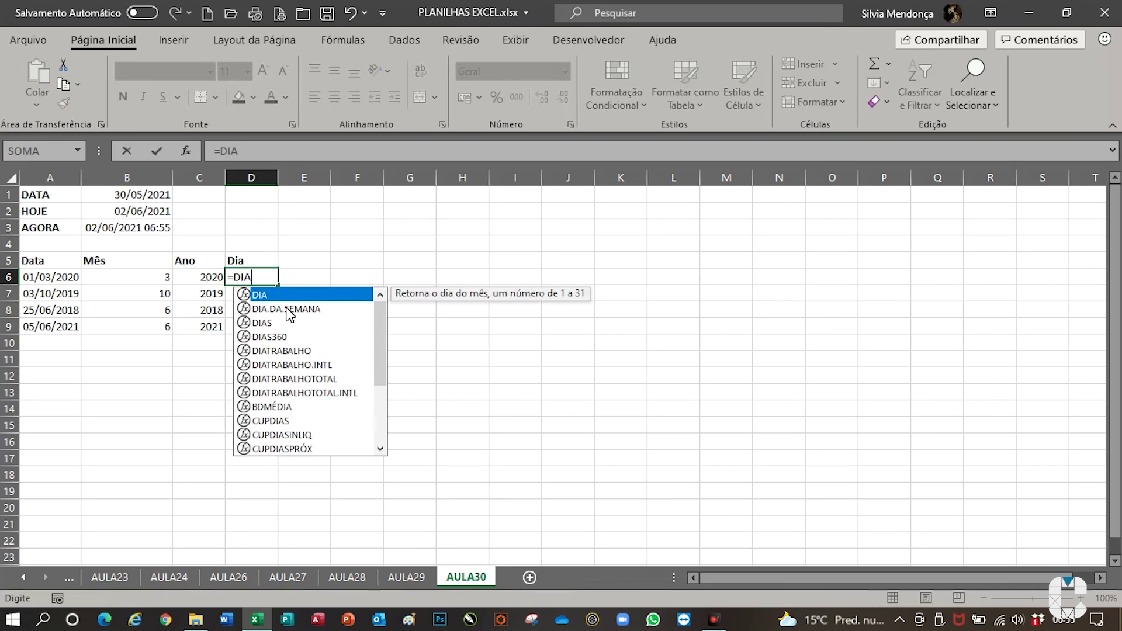
type("(")
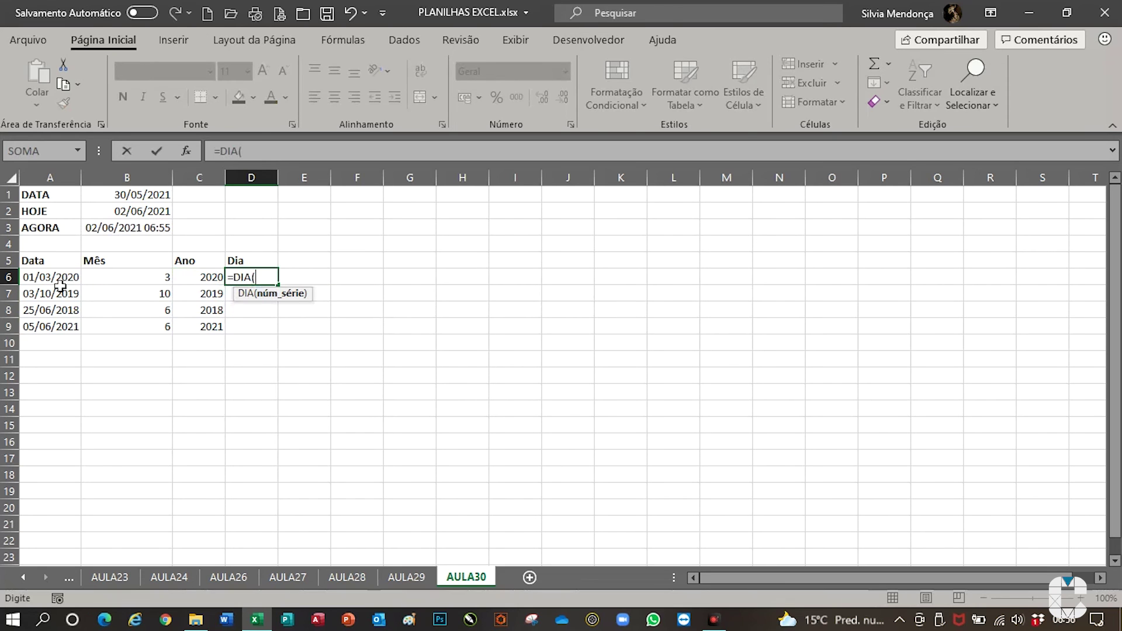
left_click(60, 282)
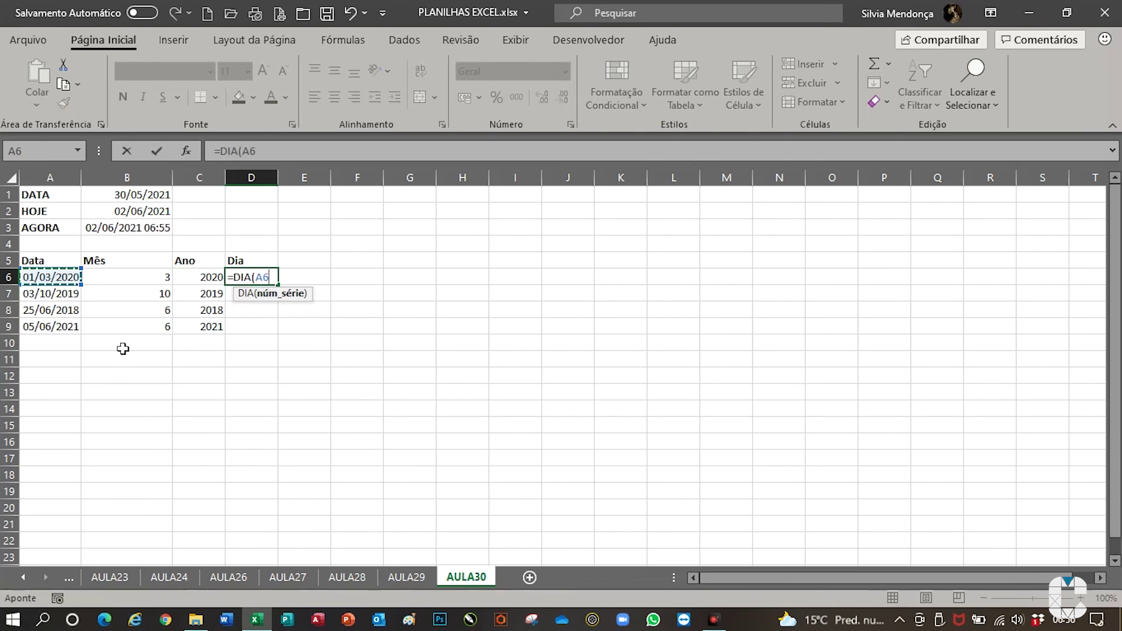
type(")")
key("Return")
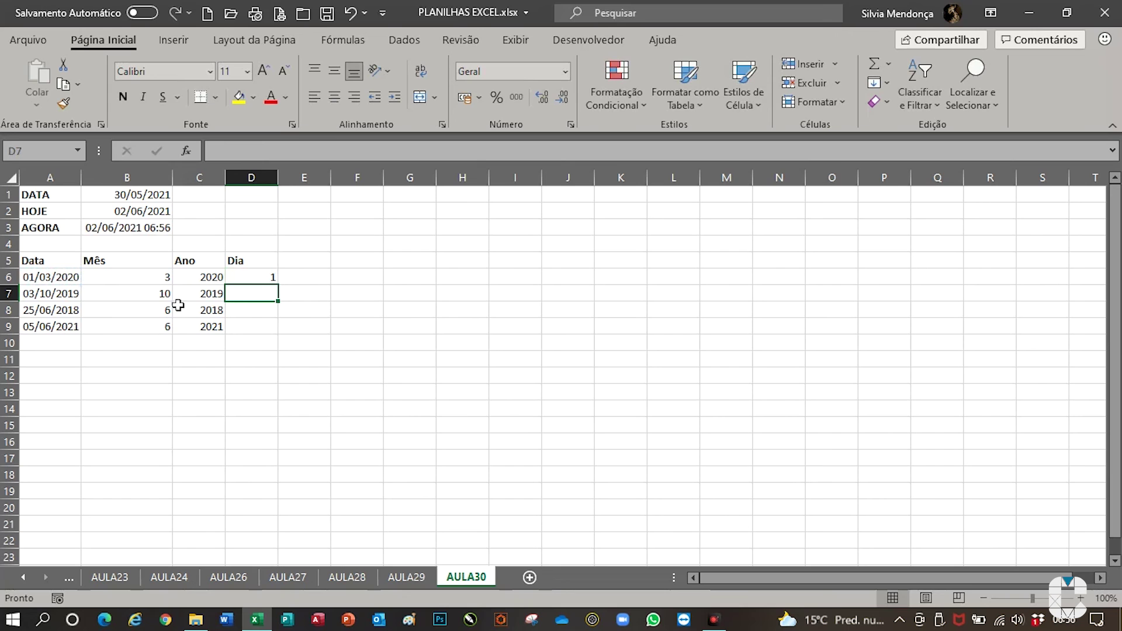
left_click(255, 279)
mouse_move(278, 285)
left_mouse_down()
mouse_move(281, 326)
mouse_move(313, 331)
left_mouse_up()
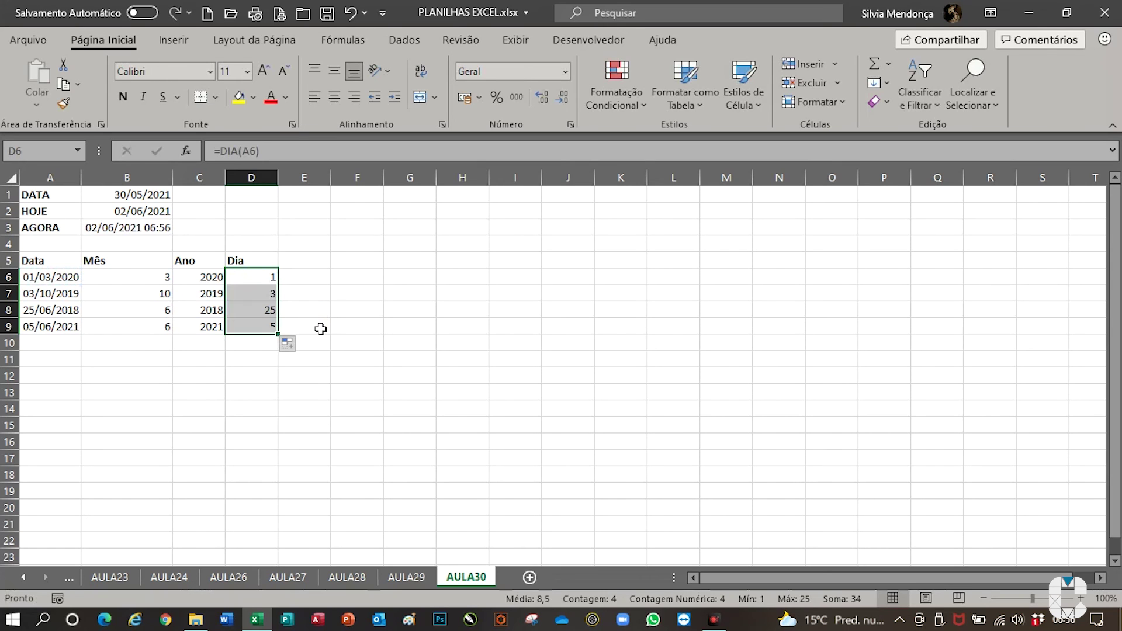